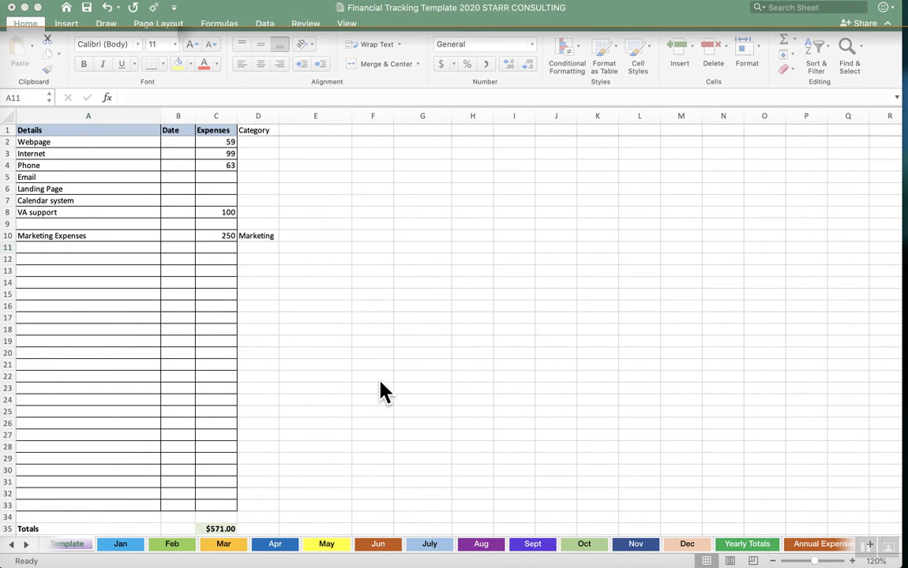
Step: Select all sheets of the workbook as a group, starting from the Template sheet
scroll(379, 393, down, 2)
scroll(379, 392, up, 2)
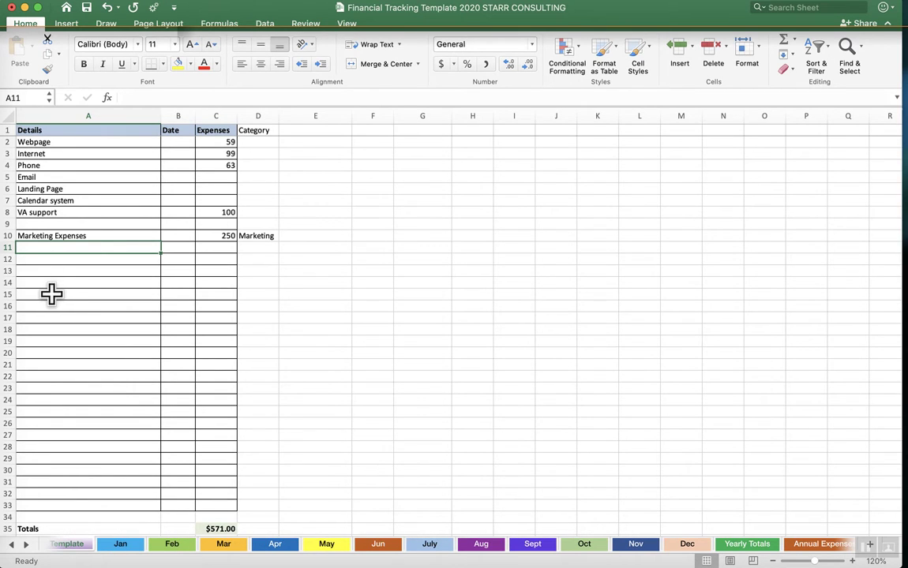
right_click(72, 554)
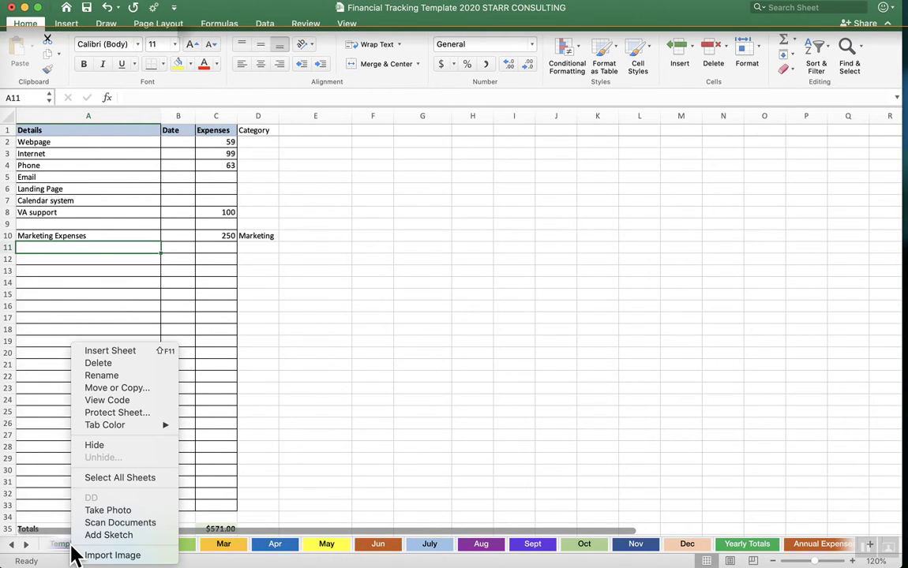
click(107, 483)
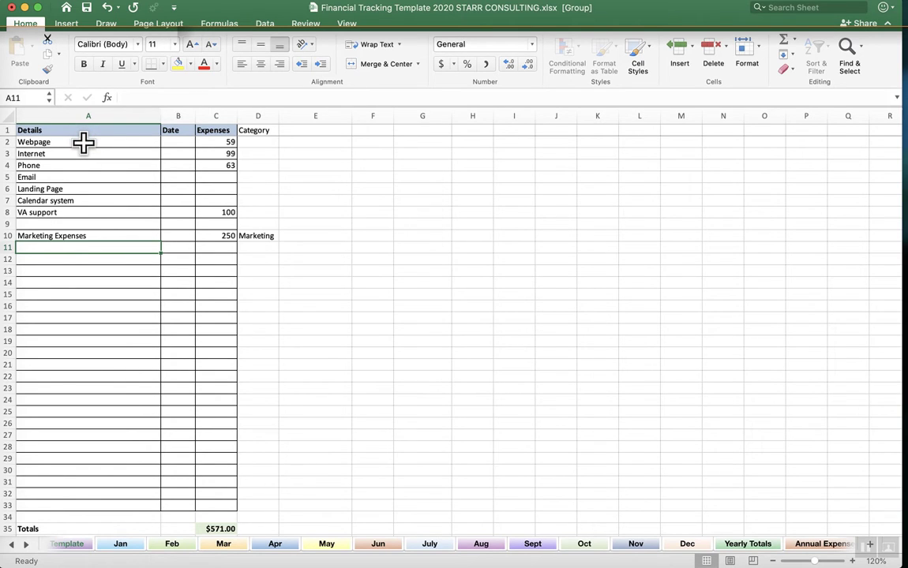
Step: Set the grouped sheets' expenses to 99 for Webpage, 79 for Internet and 65 for Phone
click(224, 141)
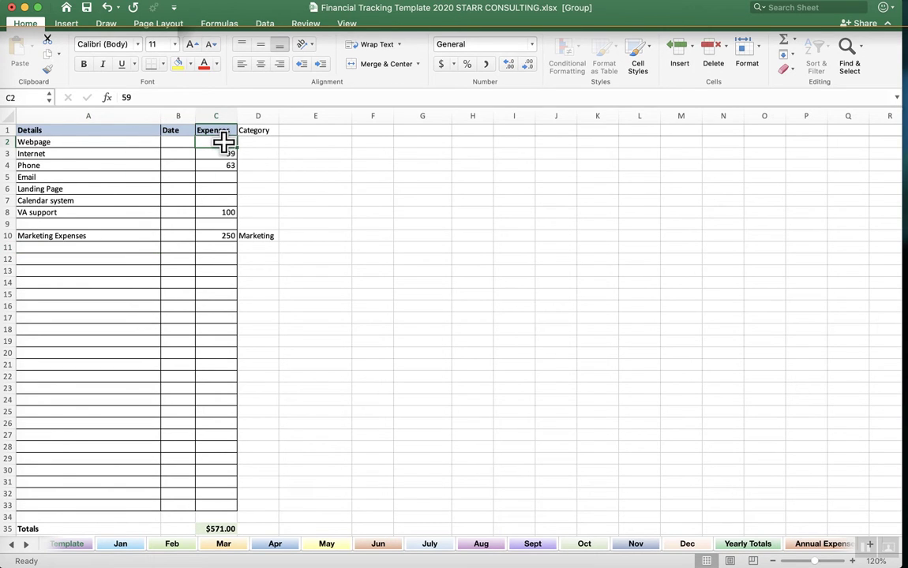
text(99)
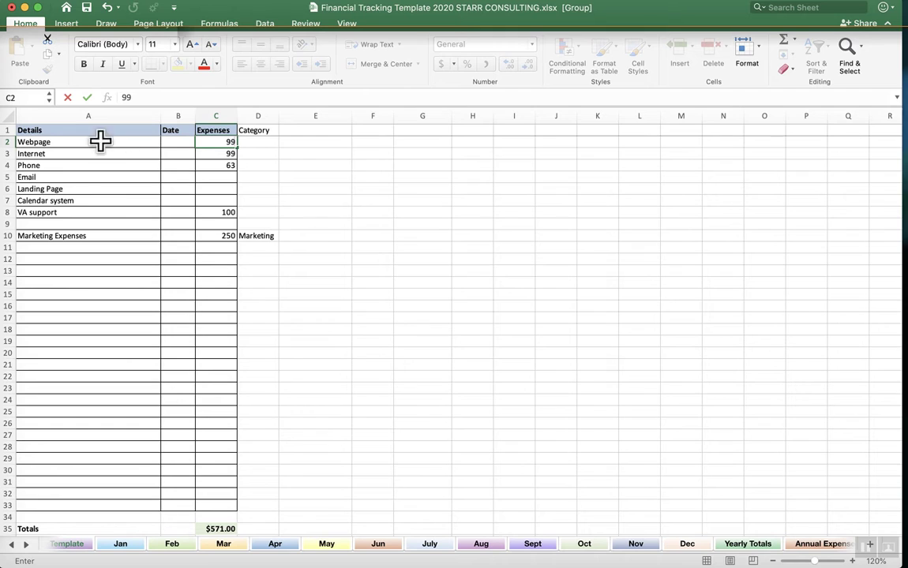
click(217, 153)
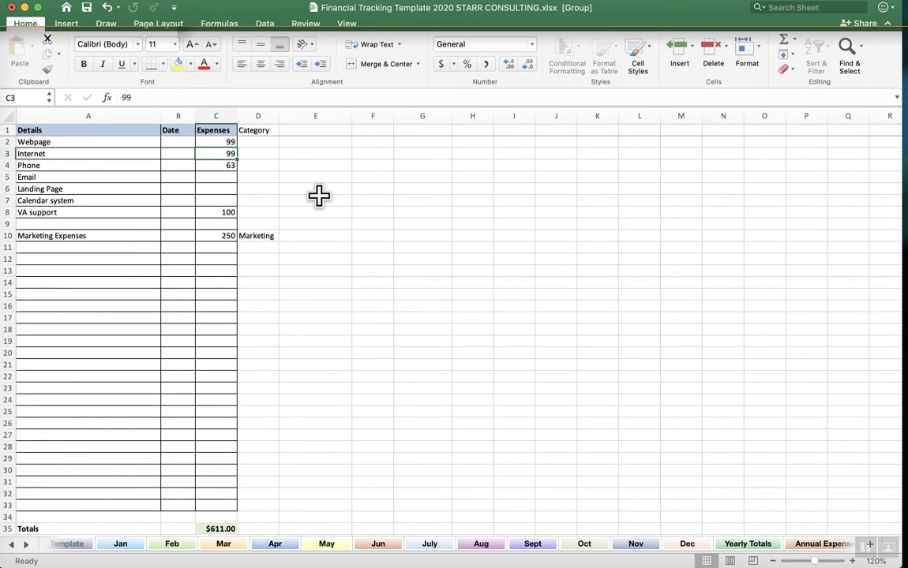
text(79)
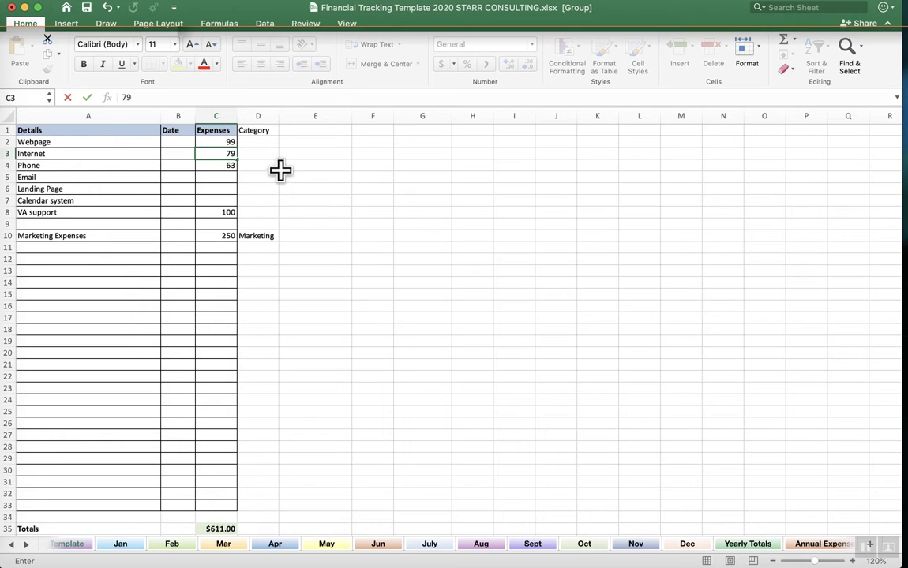
click(229, 168)
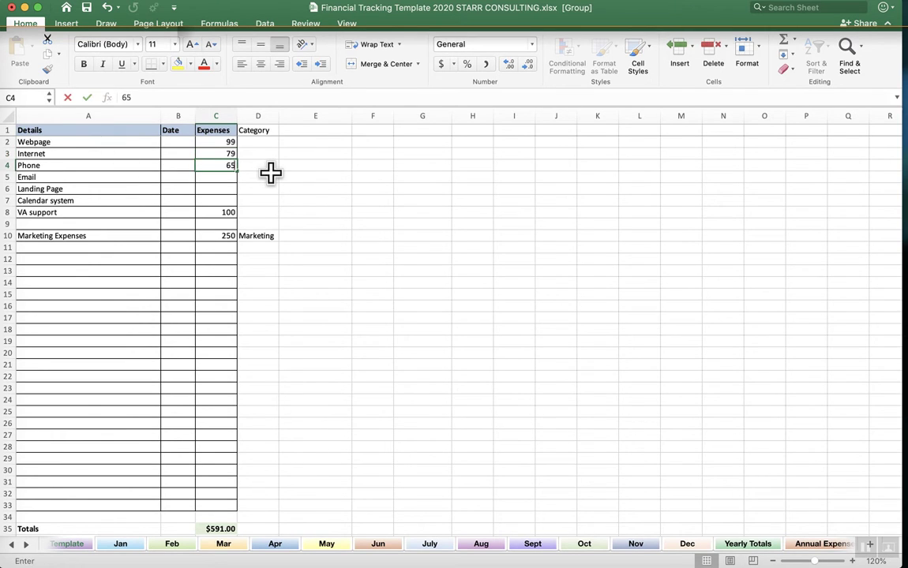
text(65)
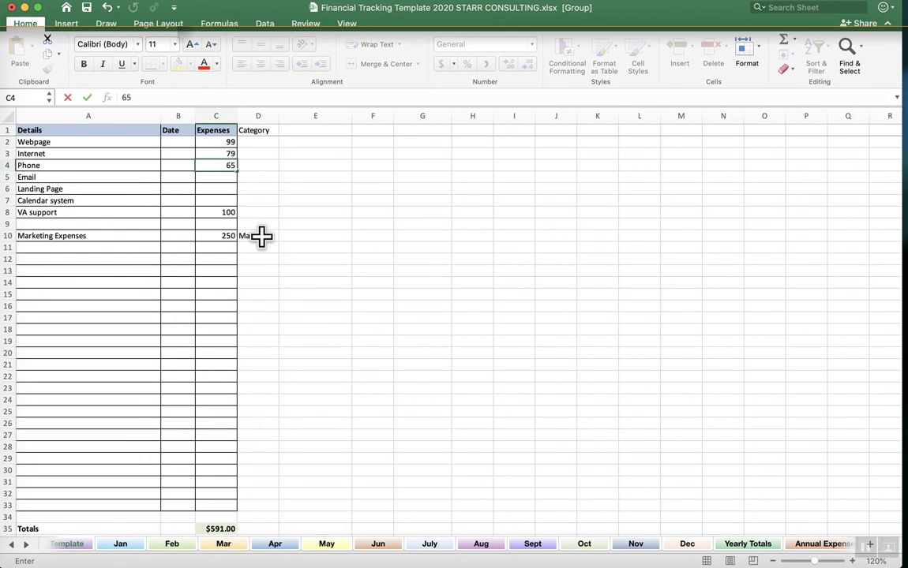
Step: Add a Postage expense of 100 in row 12 of the grouped sheets, with the category Postage
click(79, 260)
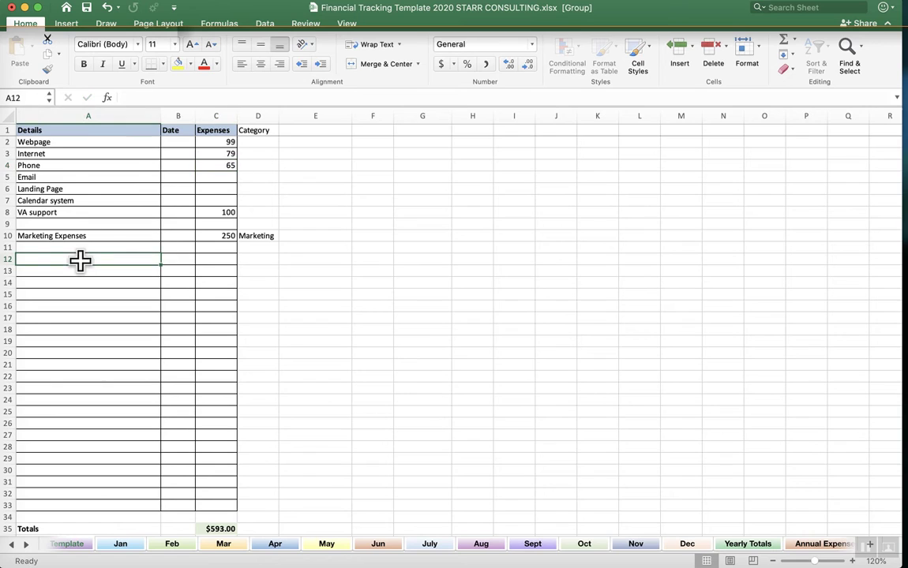
text(Postage)
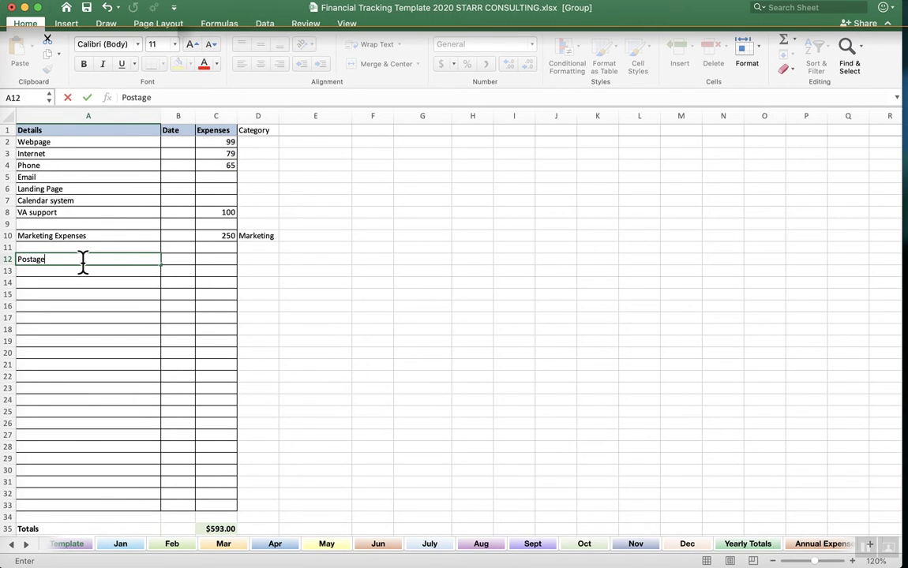
click(225, 259)
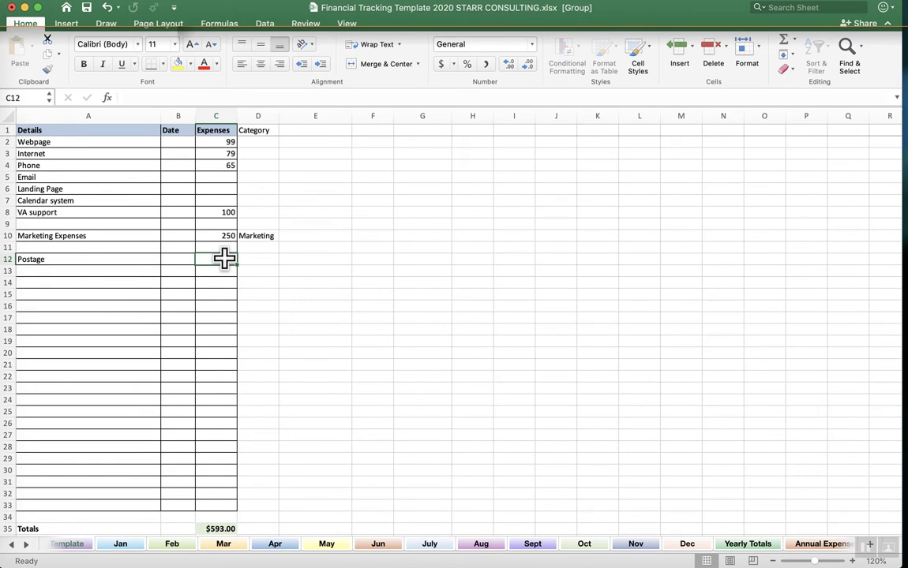
text(100)
key(Tab)
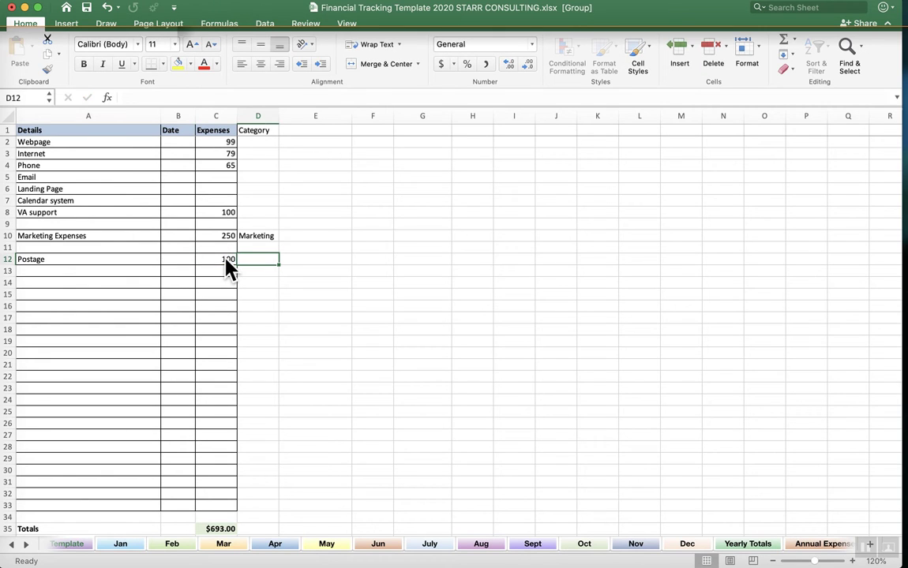
text(Posta)
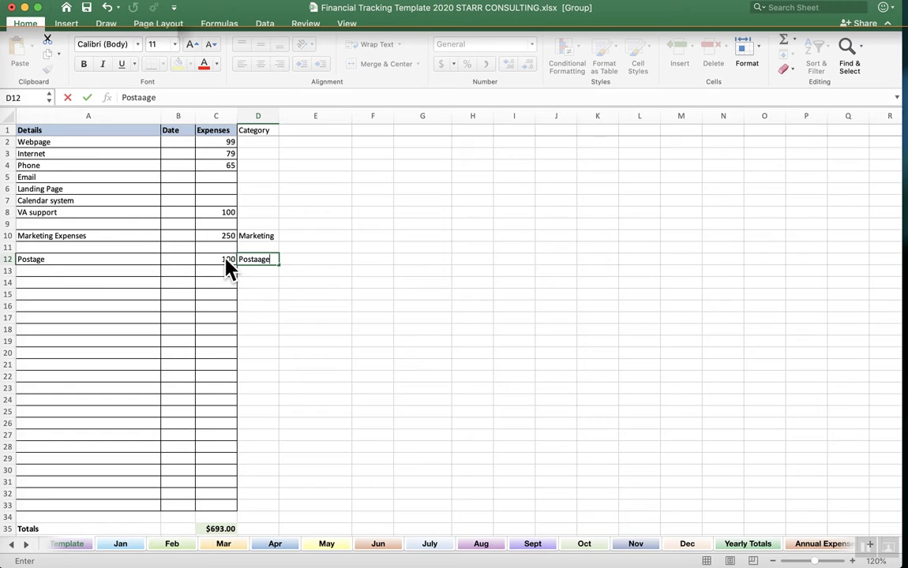
text(a)
key(BackSpace)
text(ge)
key(Return)
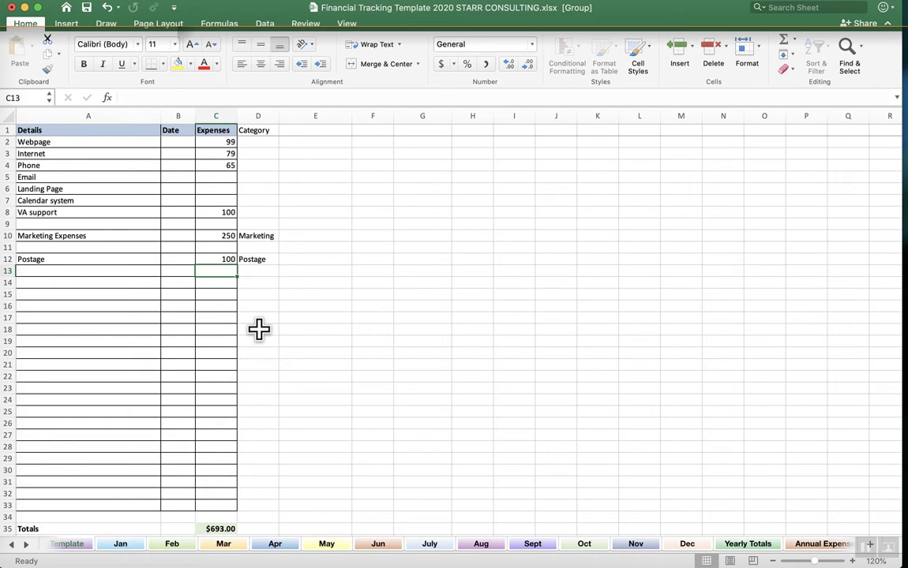
Step: Ungroup the sheets by switching to the Jan sheet
click(122, 545)
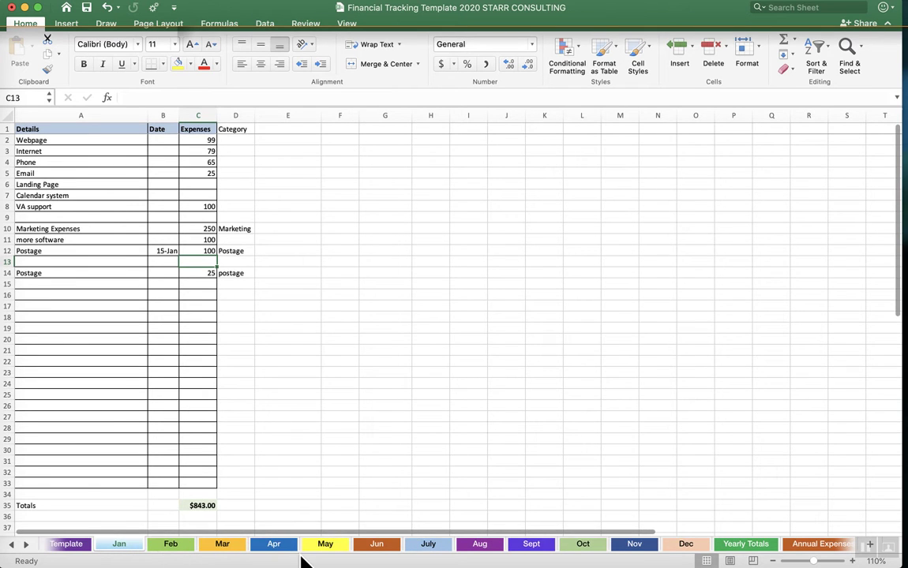
right_click(122, 554)
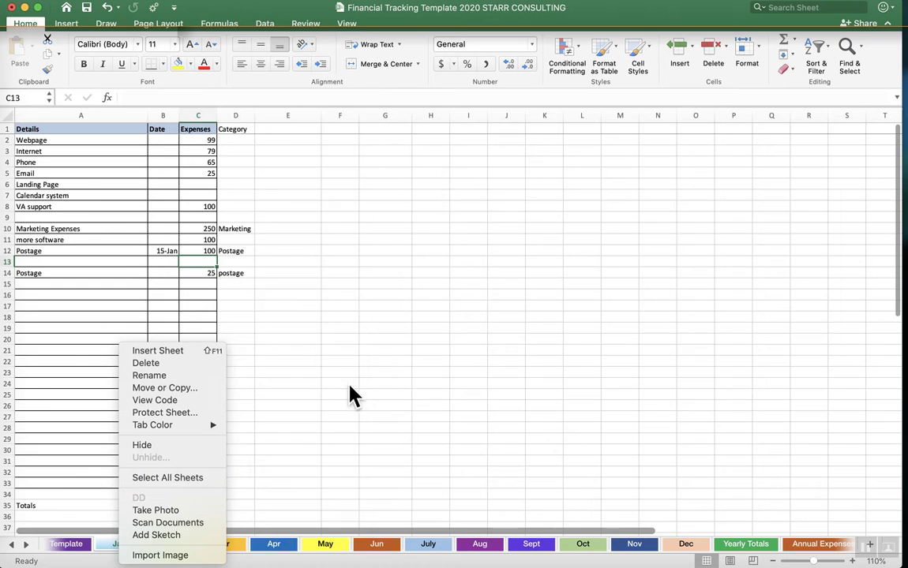
click(390, 389)
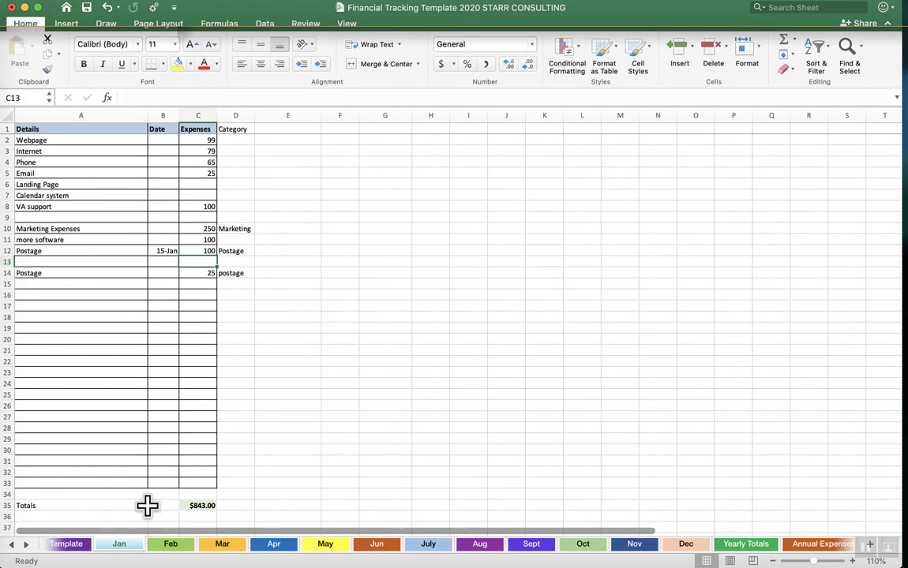
Step: Compare the expense entries on the Template sheet with those on the Jan sheet, including the Postage row
click(66, 548)
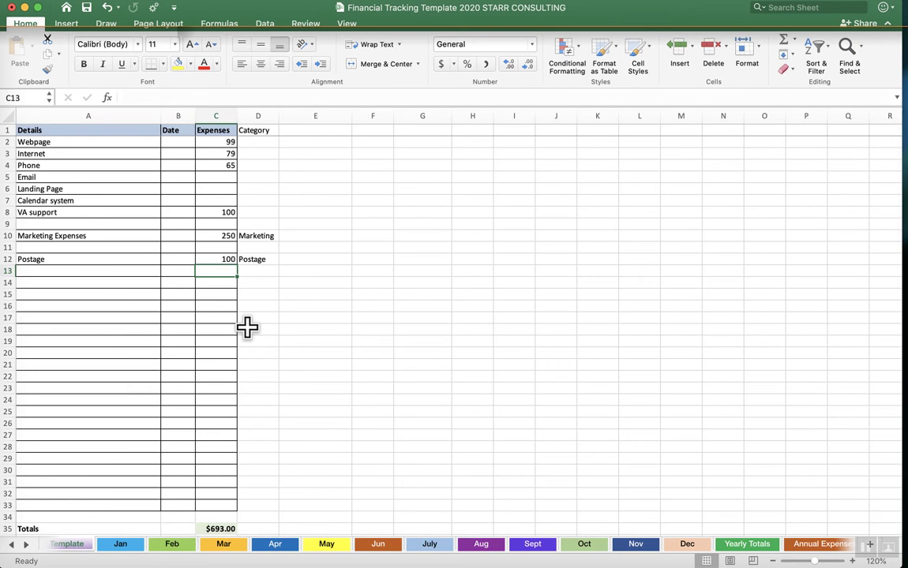
click(166, 547)
click(120, 548)
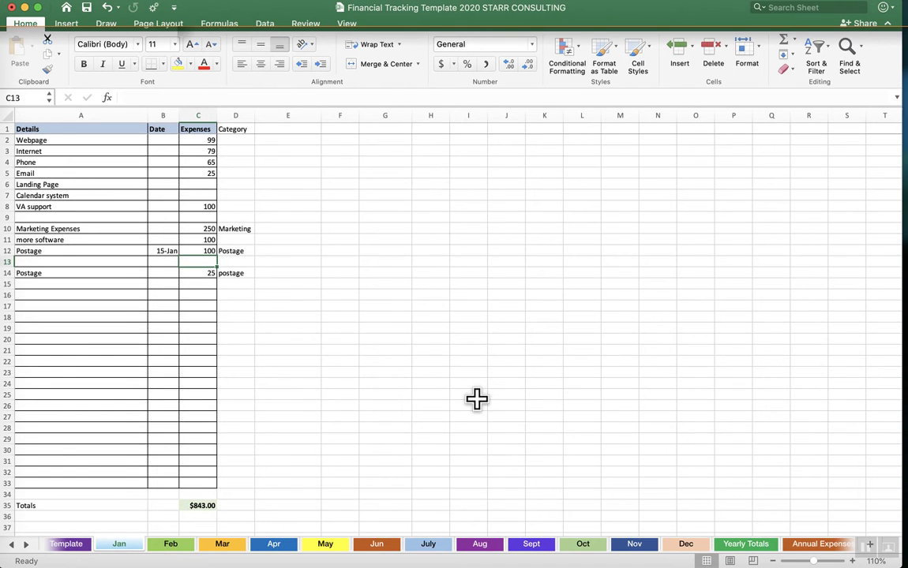
click(63, 250)
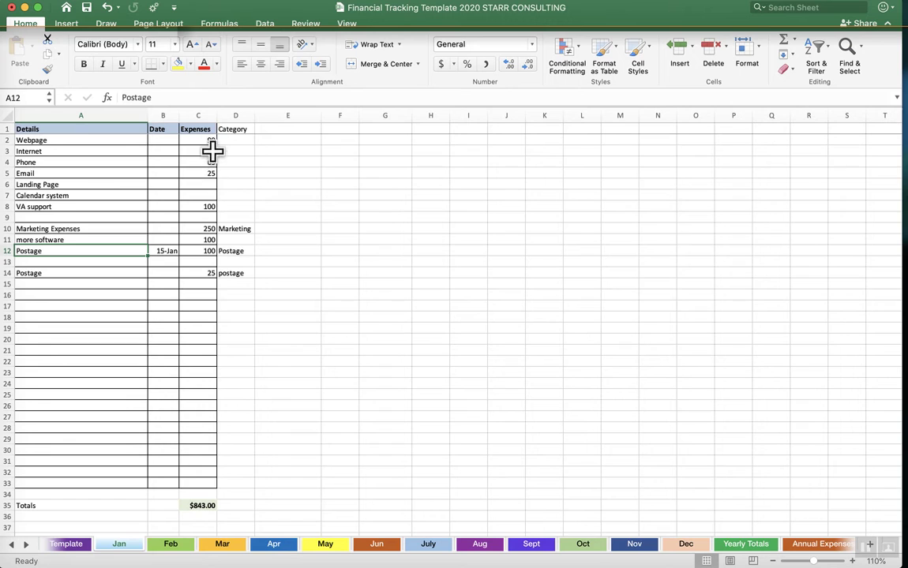
click(70, 546)
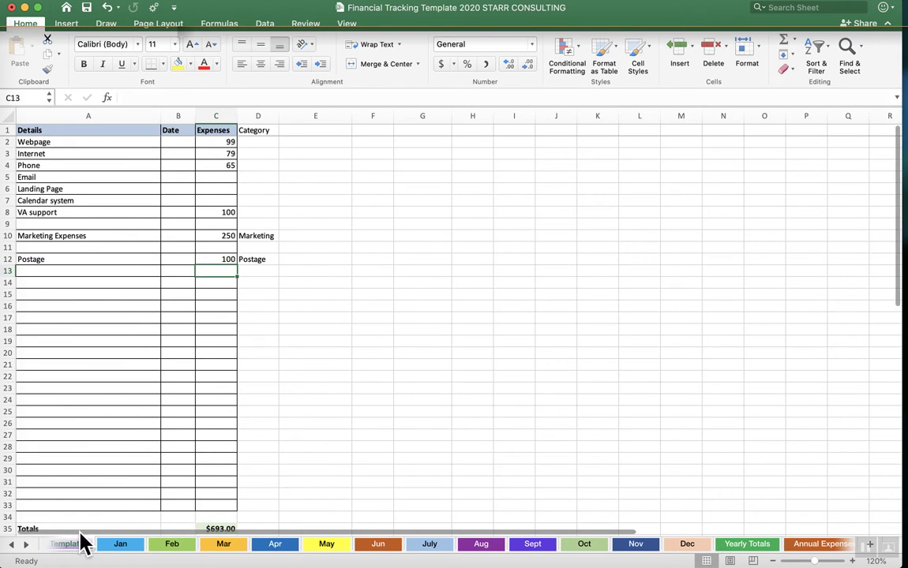
Step: Add an Acrobat software expense of 599 dated 1/23/20 in row 16 of the Jan sheet
click(120, 545)
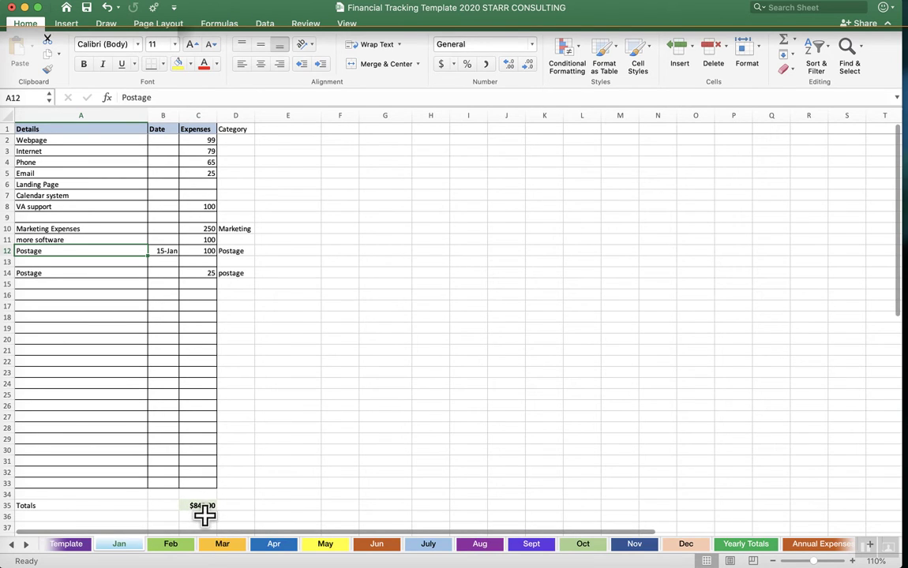
click(65, 297)
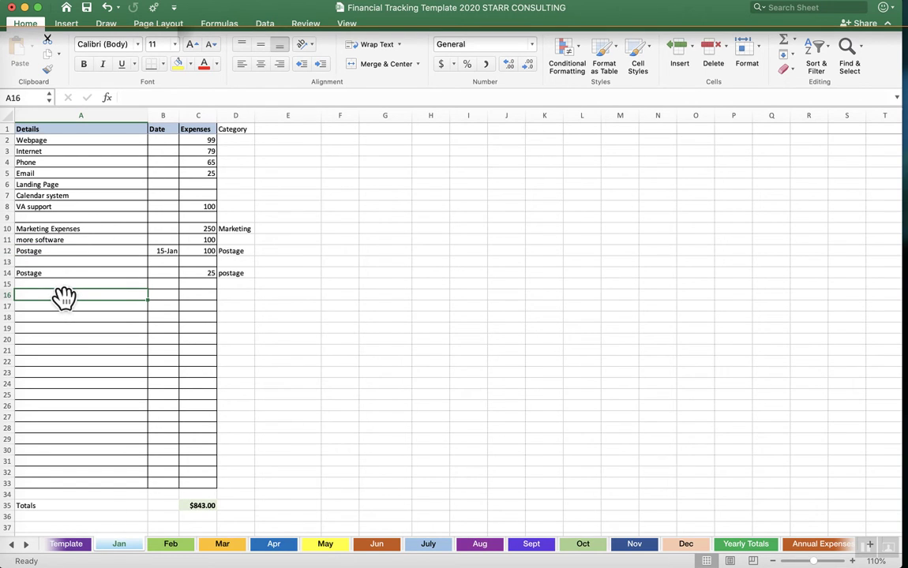
text(Acrobat softw)
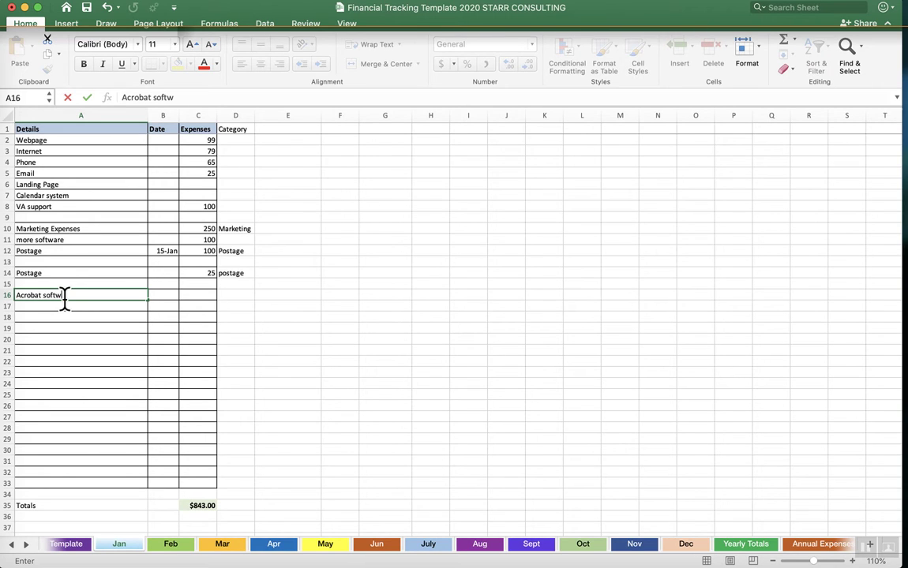
text(are)
key(Tab)
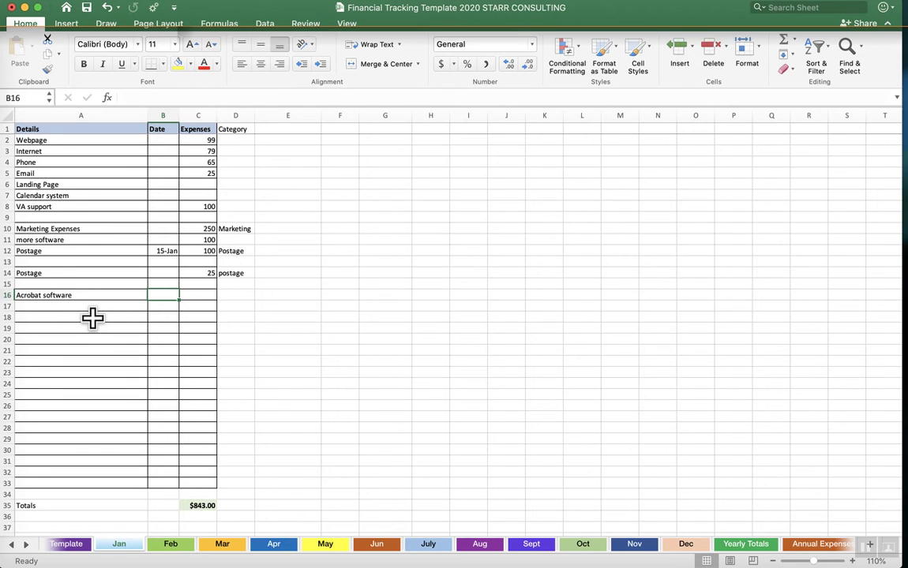
text(1/)
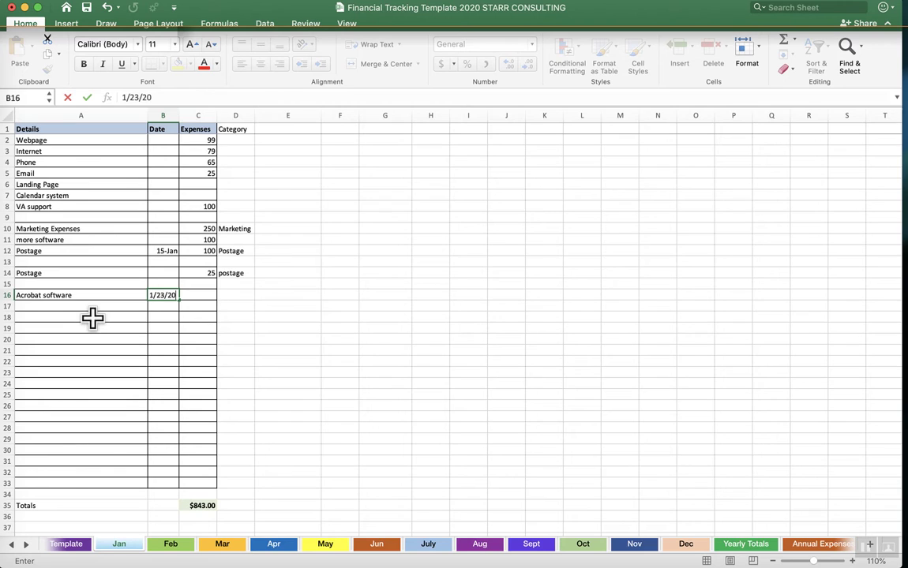
text(23/20)
key(Tab)
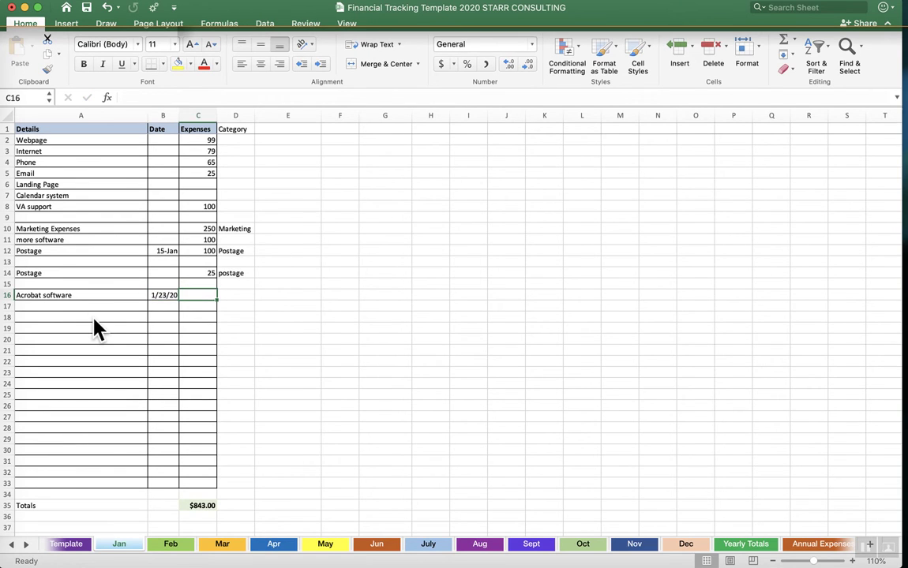
text(599)
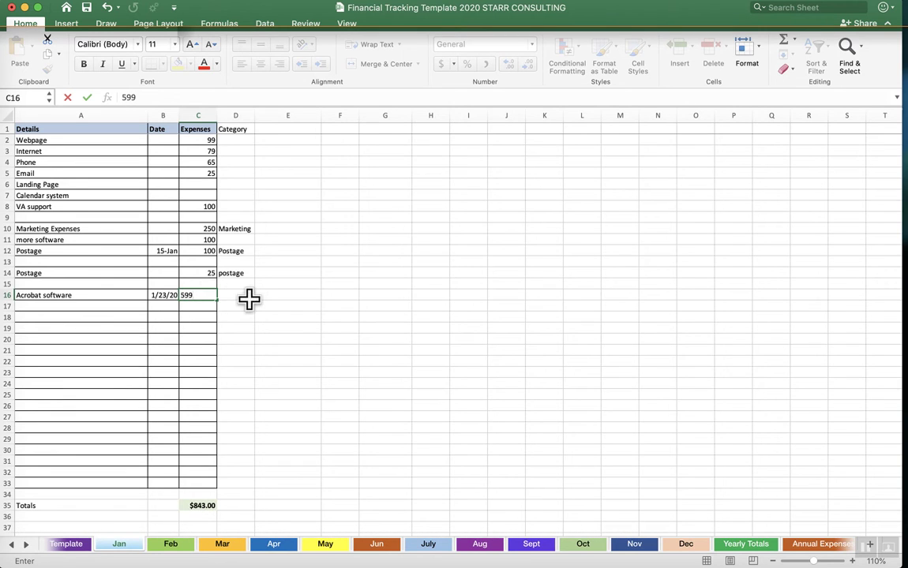
key(Return)
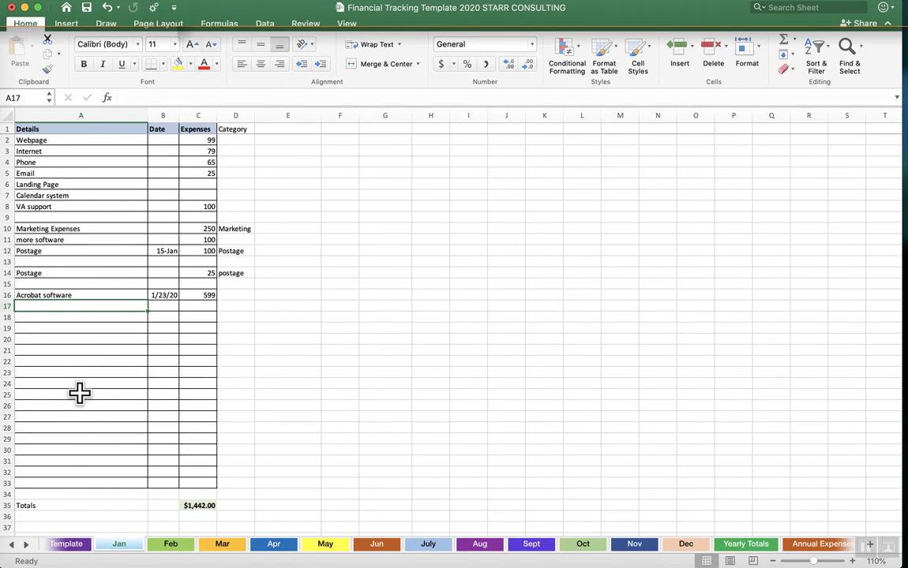
Step: Check the Jan expenses formula on the Yearly Totals sheet and set the Jan income to 3500
click(749, 544)
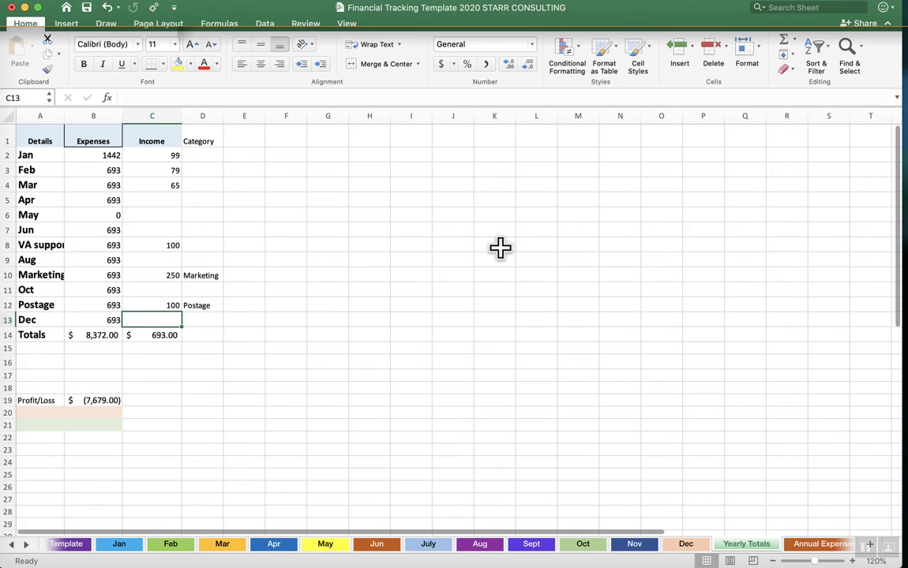
click(99, 154)
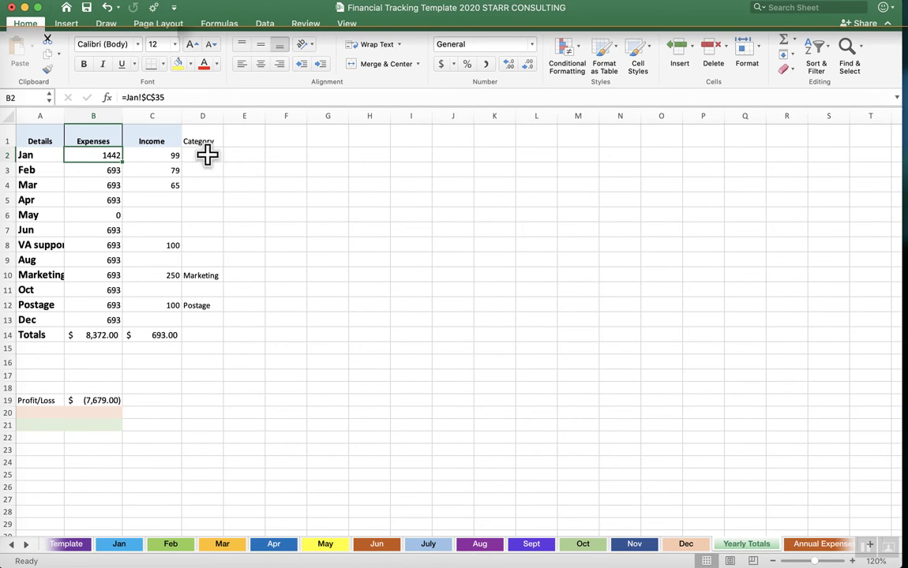
click(152, 157)
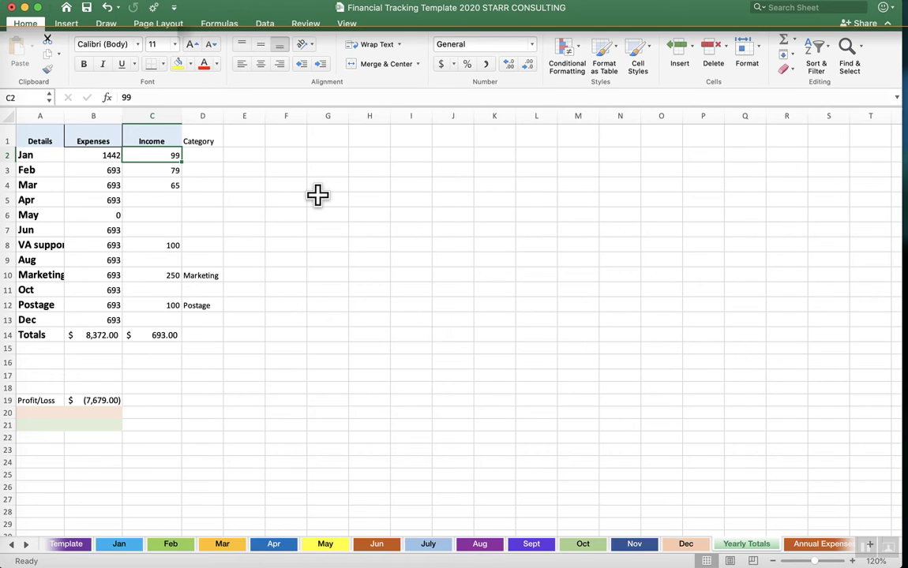
text(3500)
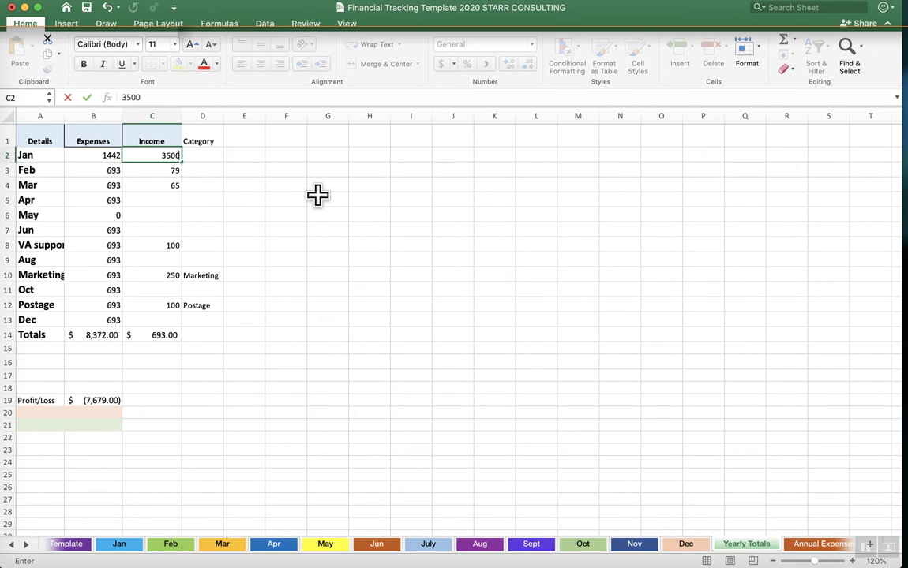
key(Return)
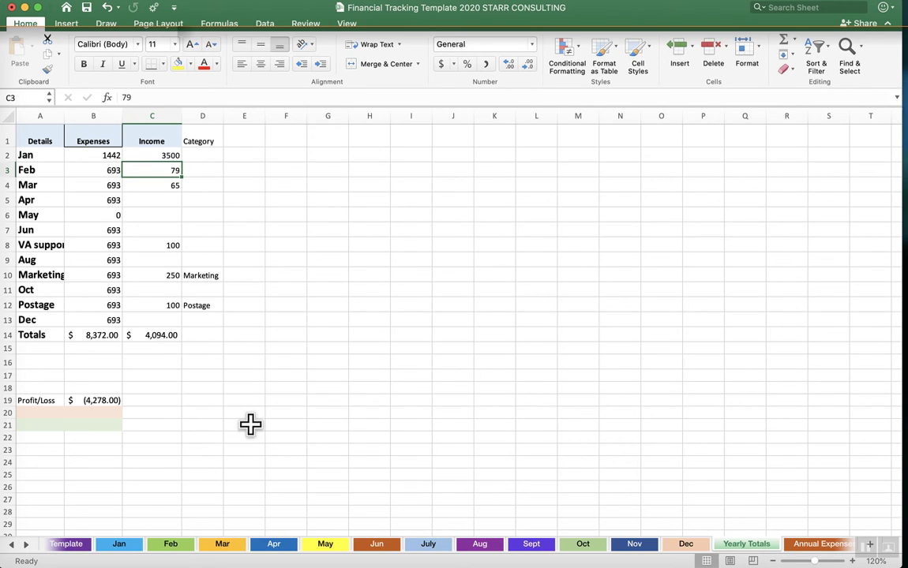
Step: On the Annual Expenses sheet, set the WebinarJam amount to 899 and the Kartra amount to 790
click(119, 546)
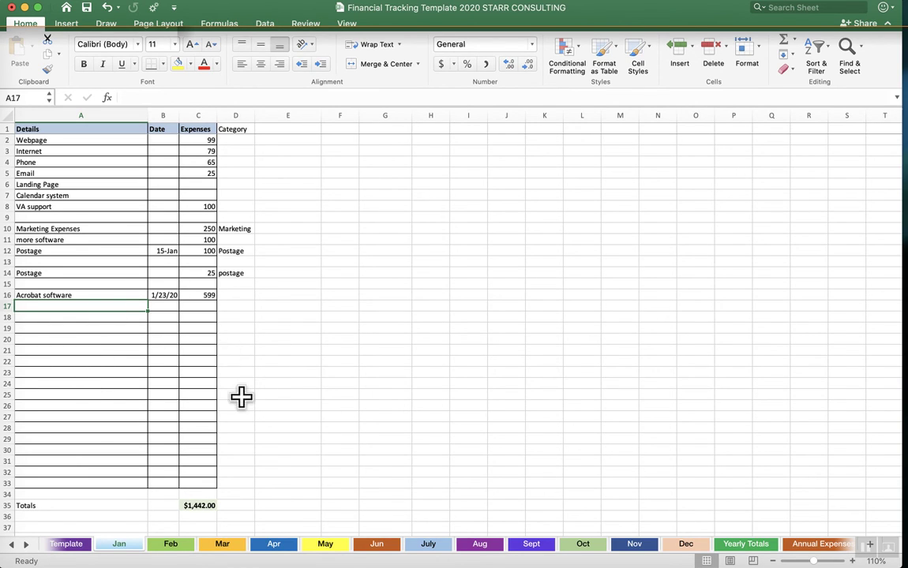
click(758, 546)
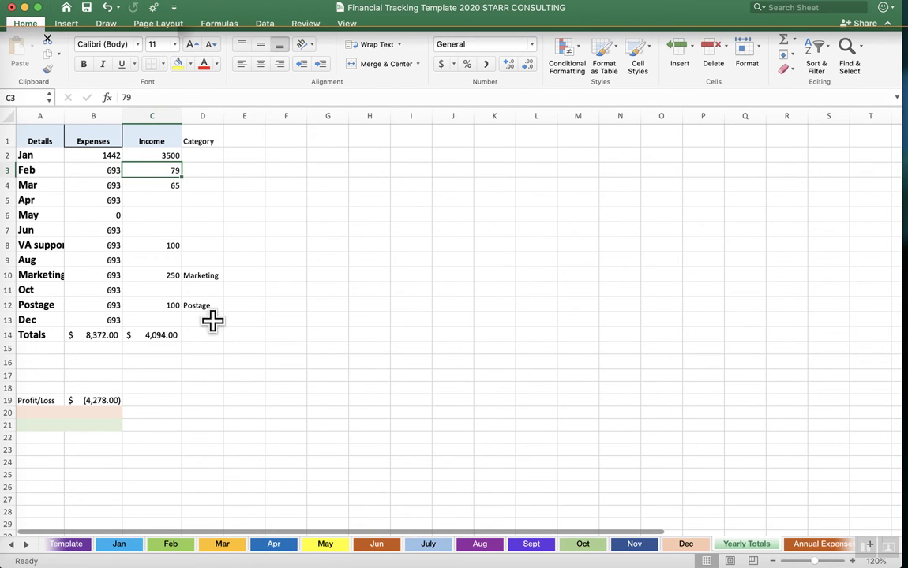
click(821, 544)
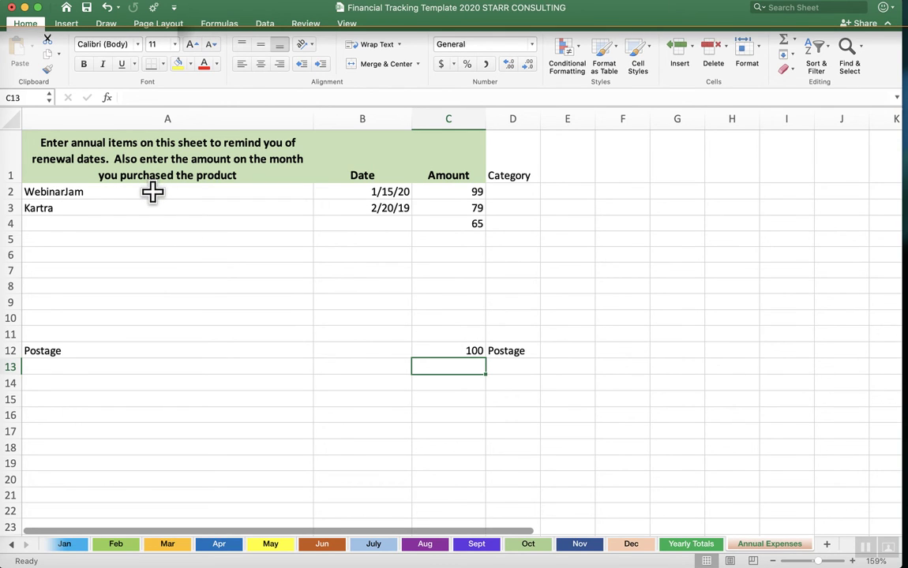
click(462, 191)
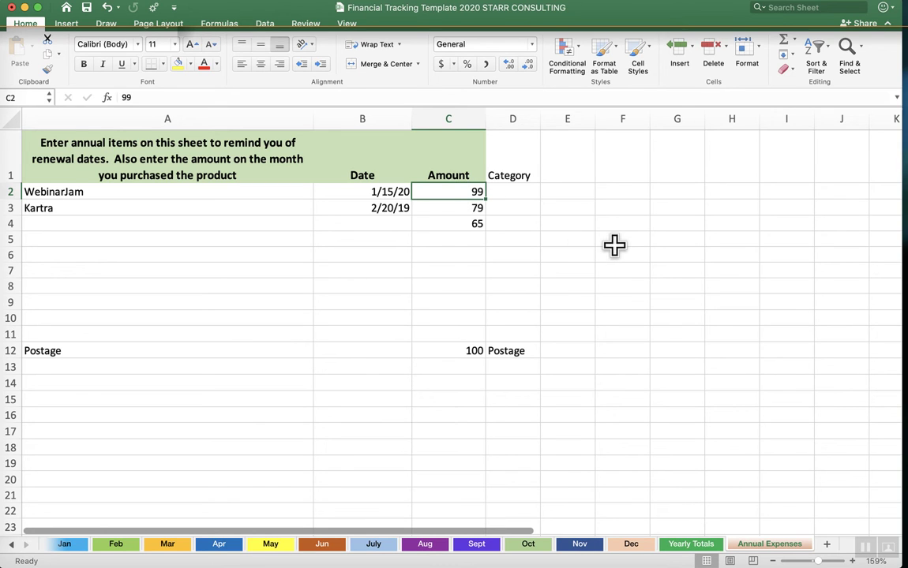
text(89)
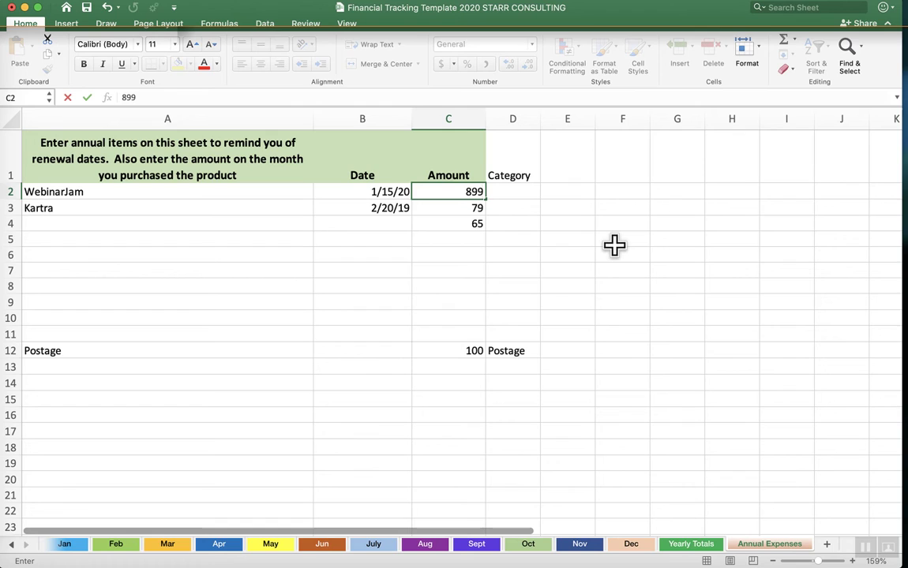
key(Return)
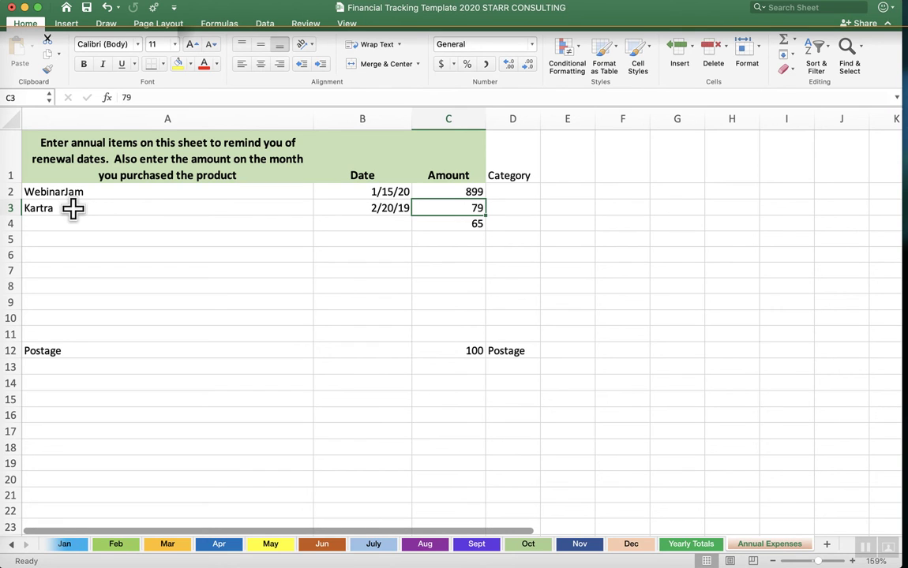
double_click(464, 209)
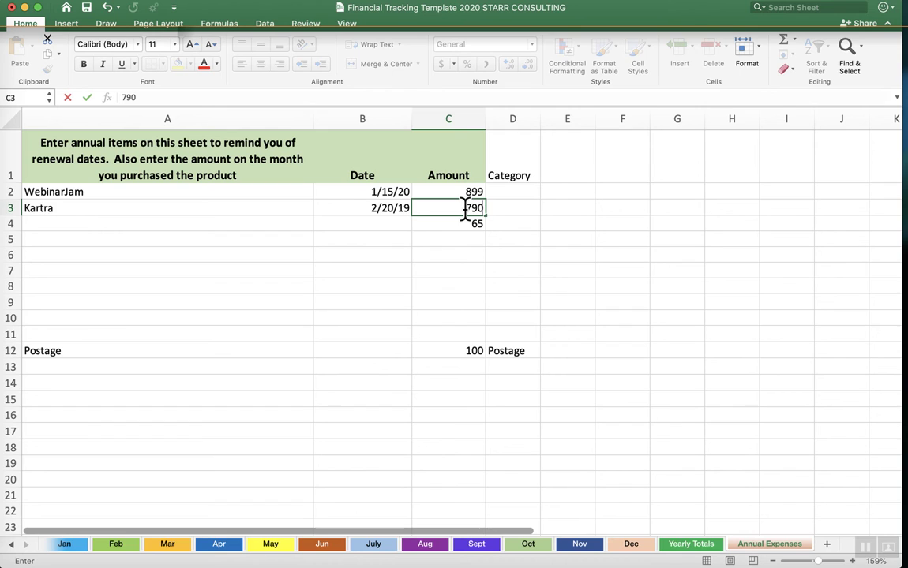
key(Return)
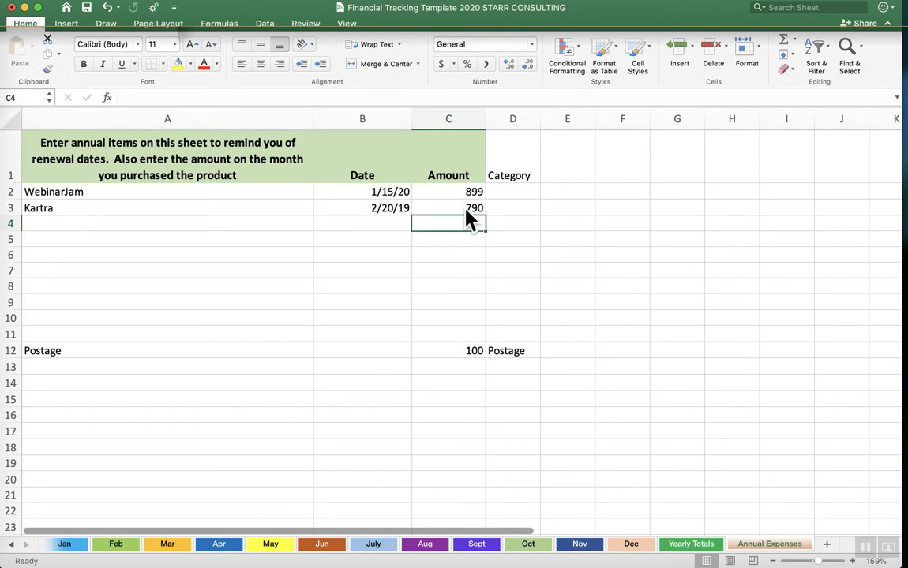
Step: Clear the Postage name, amount and category from row 12 of the Annual Expenses sheet
click(194, 345)
key(Delete)
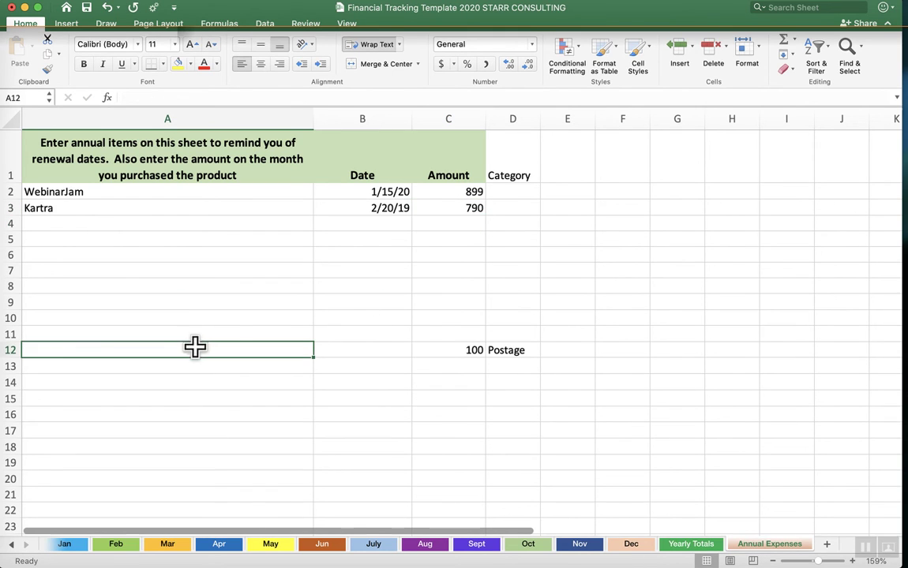
click(473, 350)
key(Delete)
click(514, 352)
key(Delete)
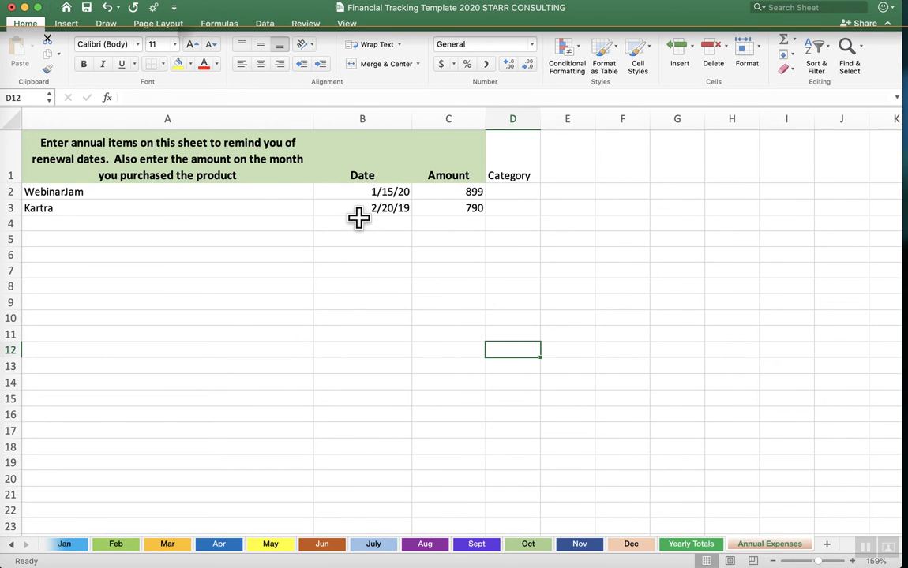
Step: Add a Kartra expense of 890 in row 15 of the Feb sheet
click(130, 207)
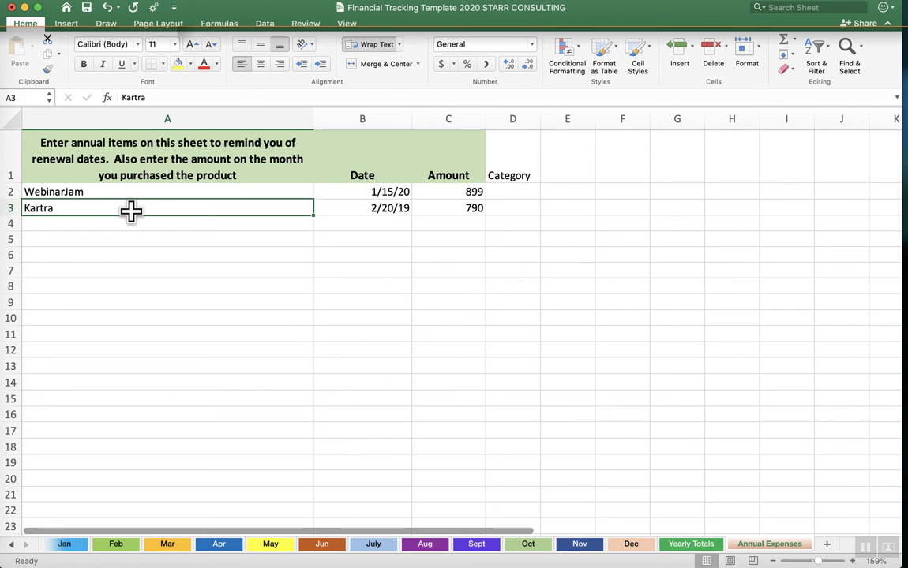
click(119, 546)
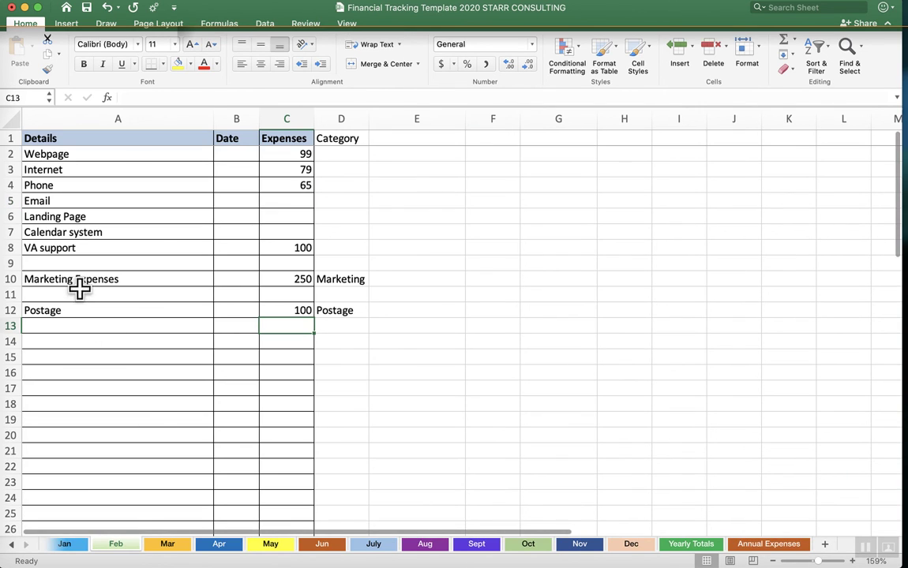
click(86, 361)
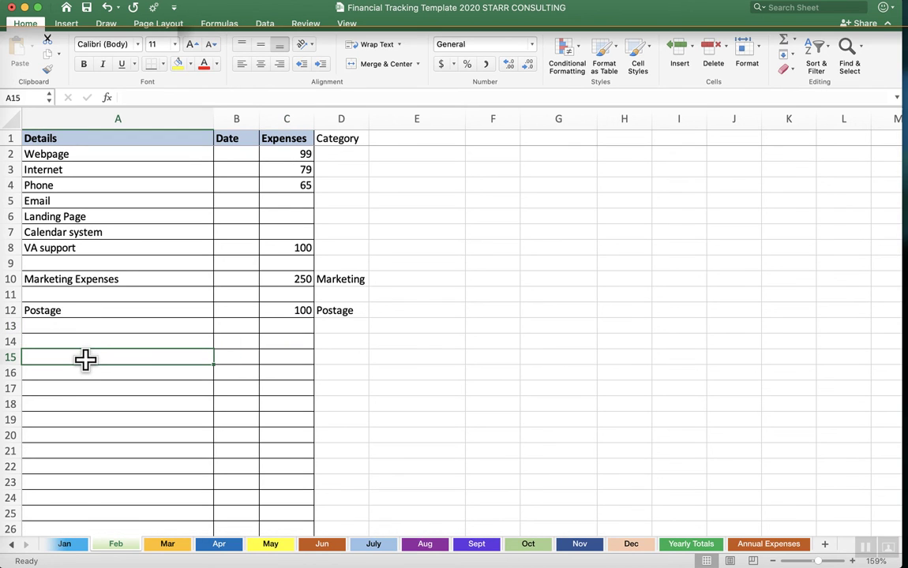
text(Kart)
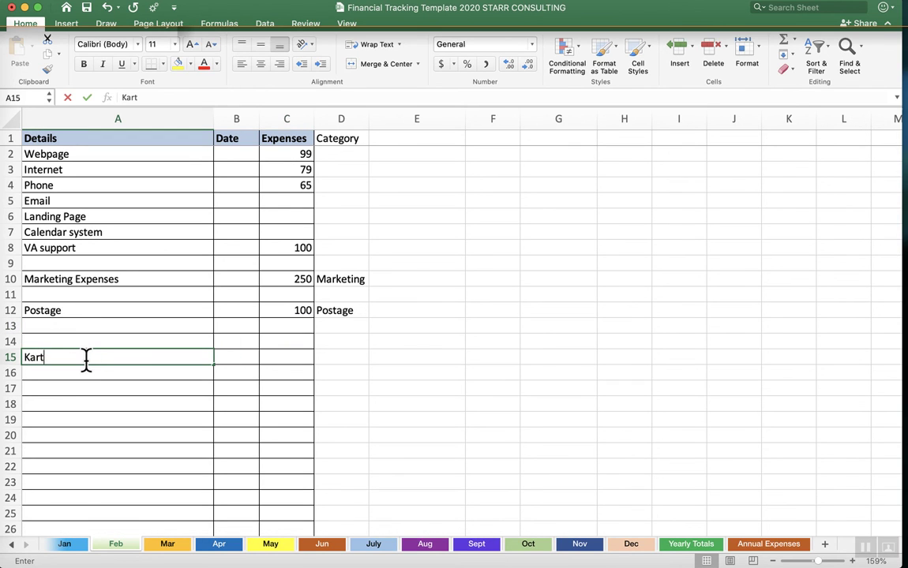
text(ra)
key(Tab)
key(Tab)
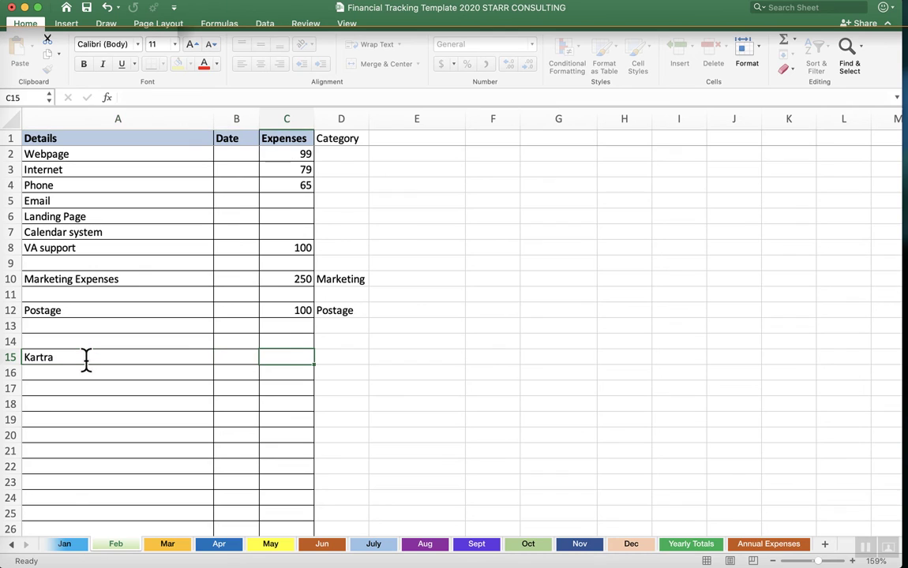
text(890)
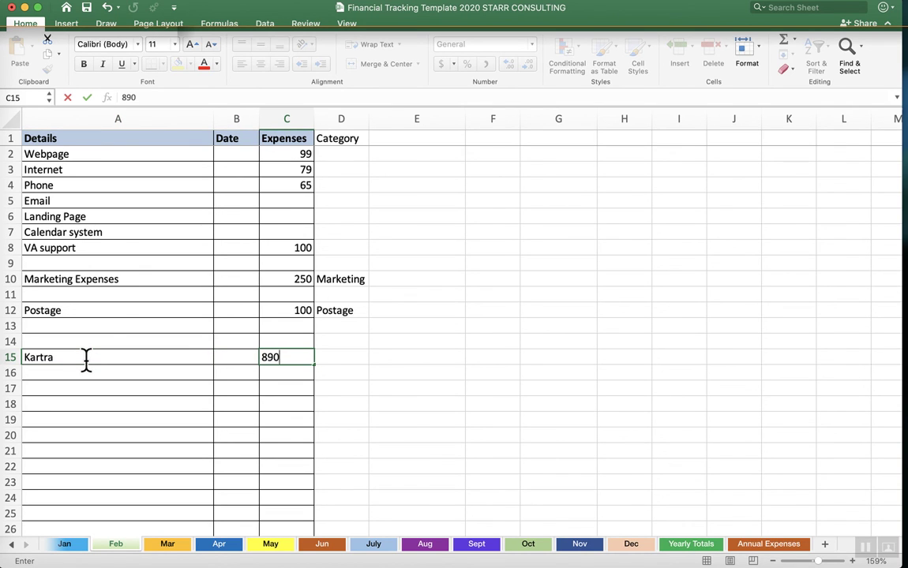
key(Return)
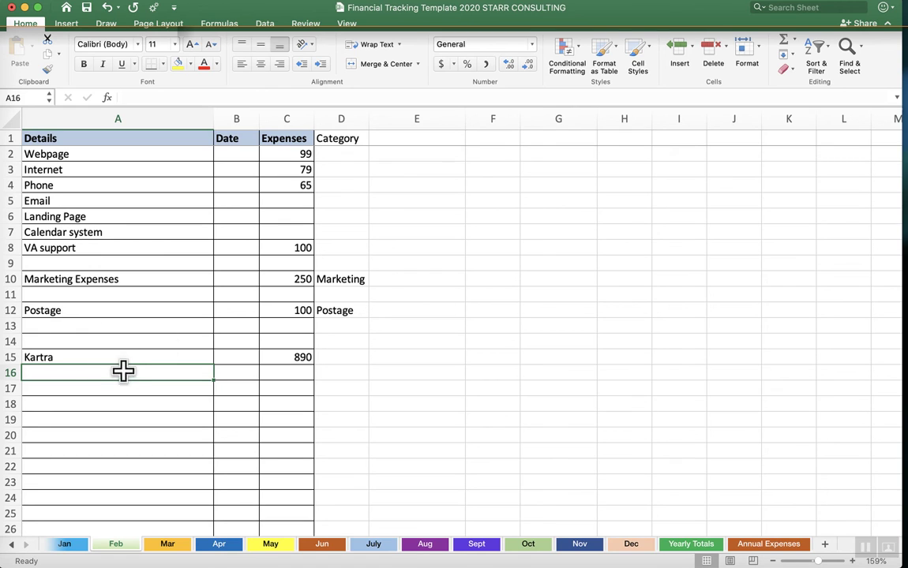
Step: On the Yearly Totals sheet, widen the Details column to fit its longest entry and check the Feb expenses formula
click(695, 546)
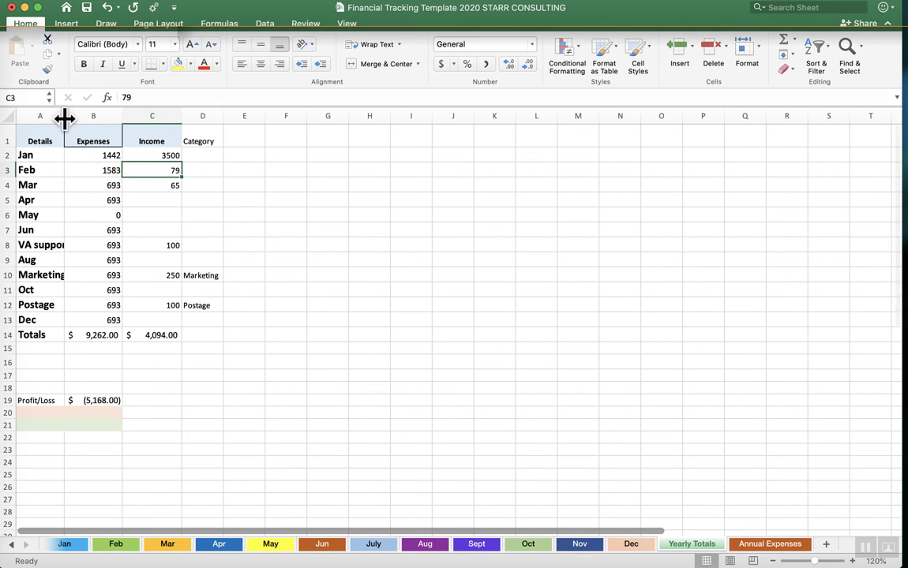
drag(65, 116, 111, 111)
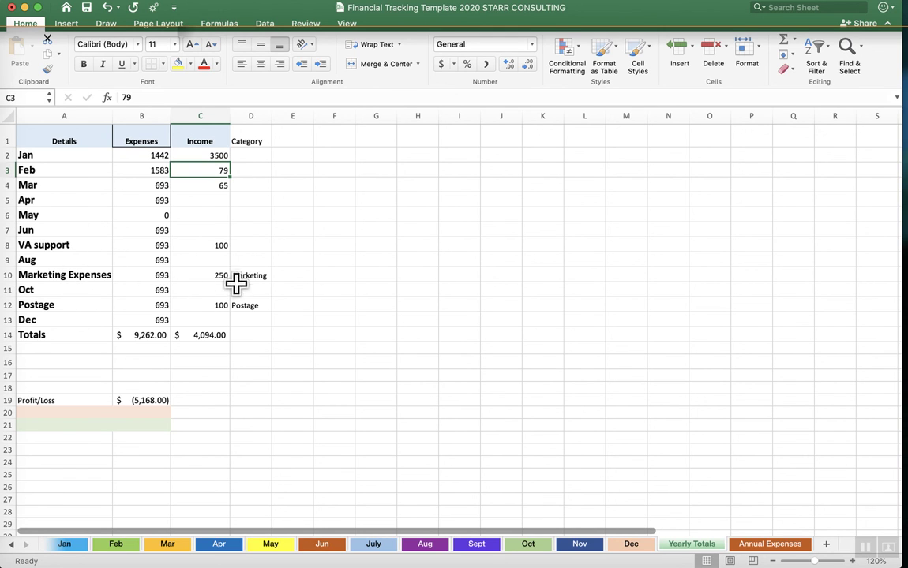
click(147, 170)
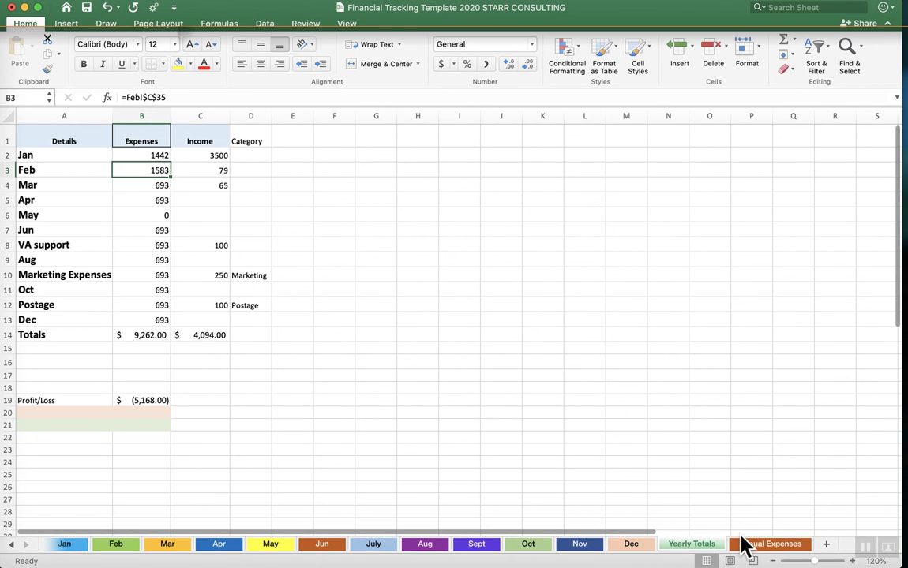
Step: Review the Annual Expenses sheet, the Mar sheet down to its totals row, the Yearly Totals profit/loss and the Jan sheet
click(764, 550)
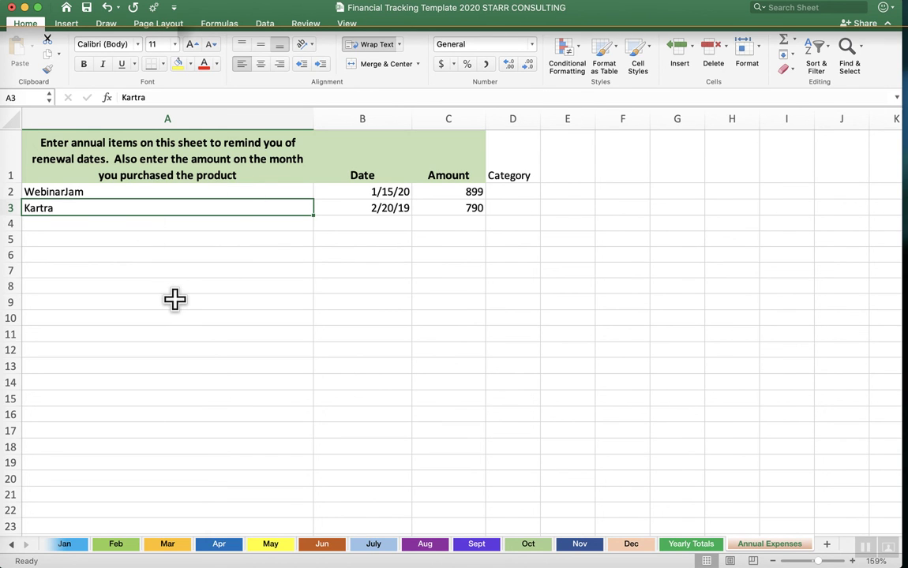
click(173, 546)
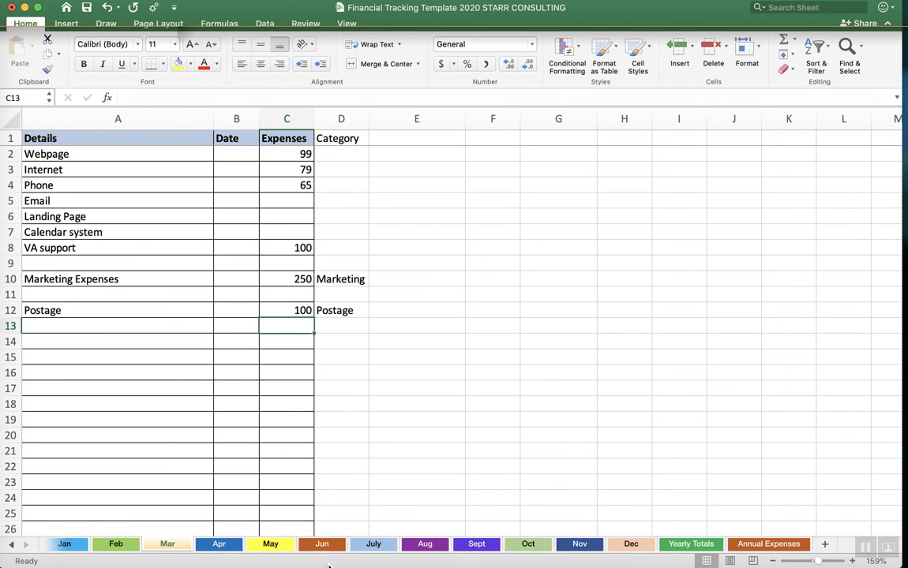
click(11, 545)
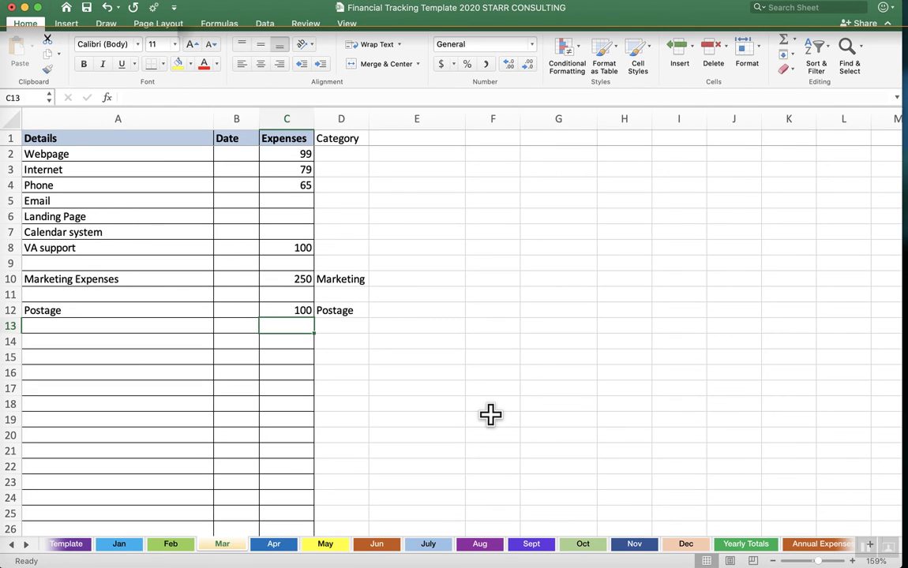
scroll(492, 419, down, 5)
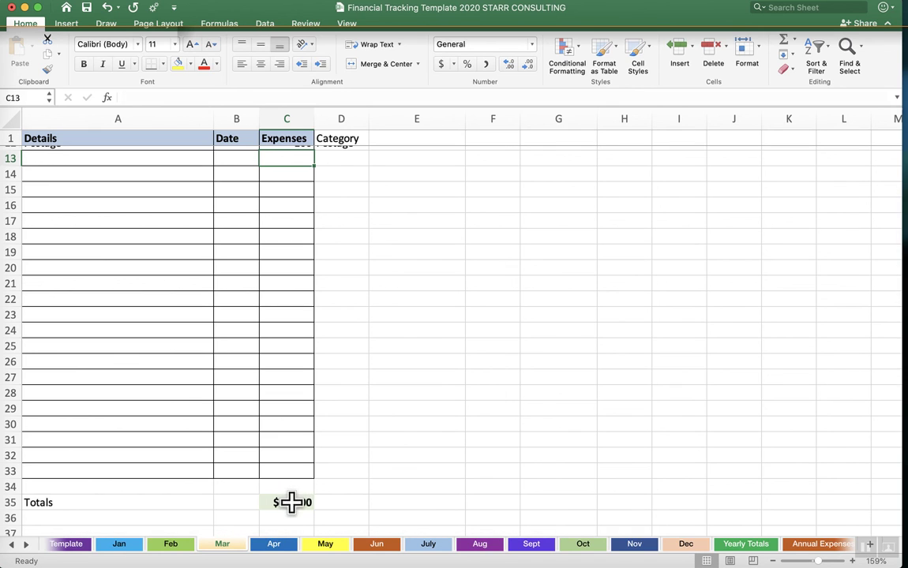
click(748, 544)
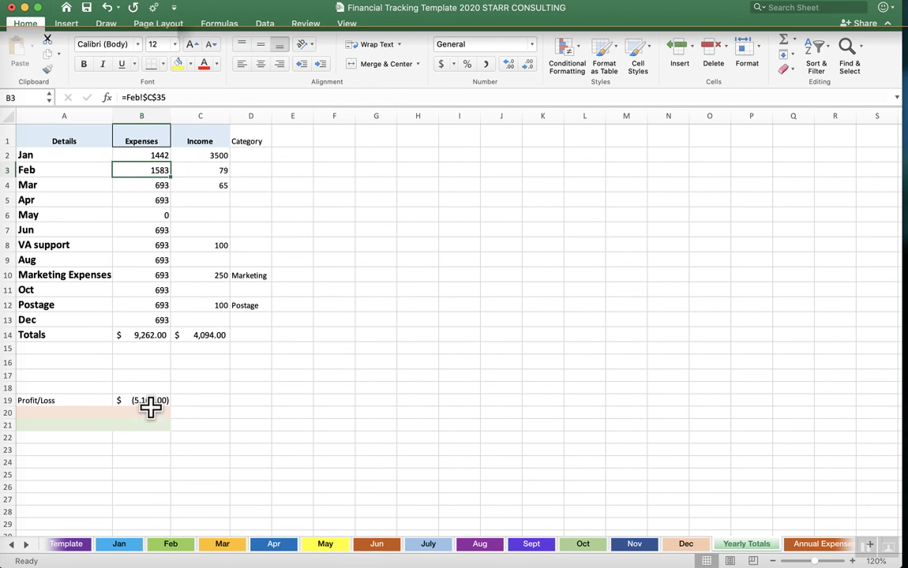
click(123, 547)
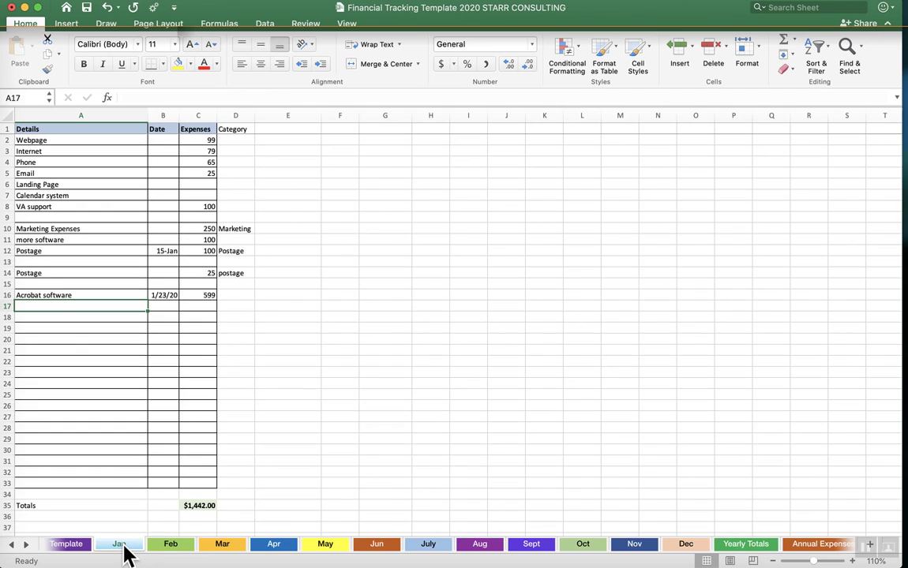
click(507, 2)
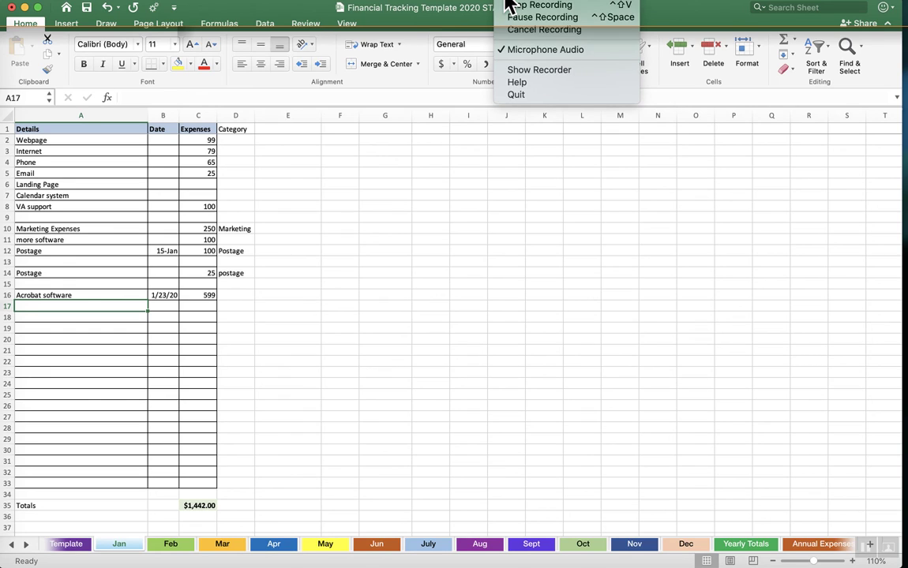